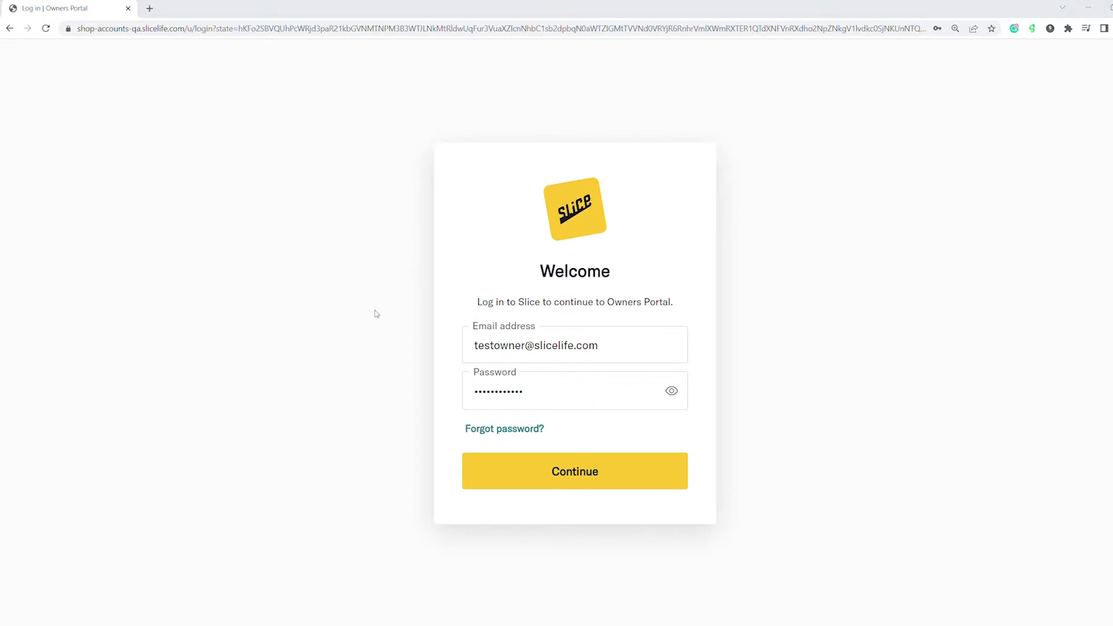
Sign in to the Slice Owners Portal from the login page
click(548, 479)
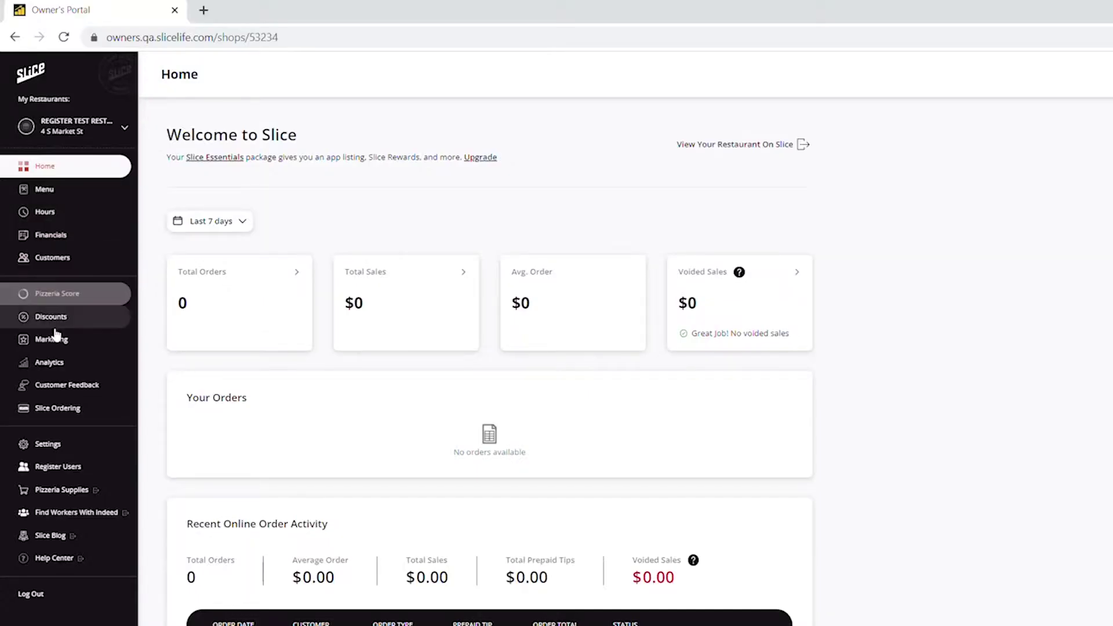
Open Register Users and view the empty Register Permissions list
click(67, 474)
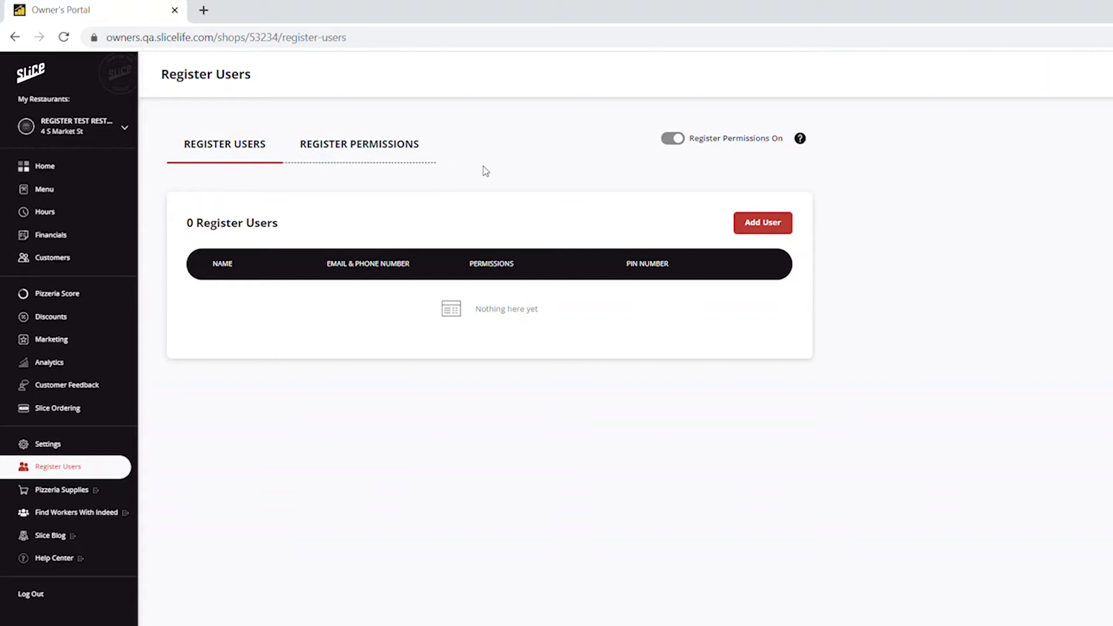
click(410, 152)
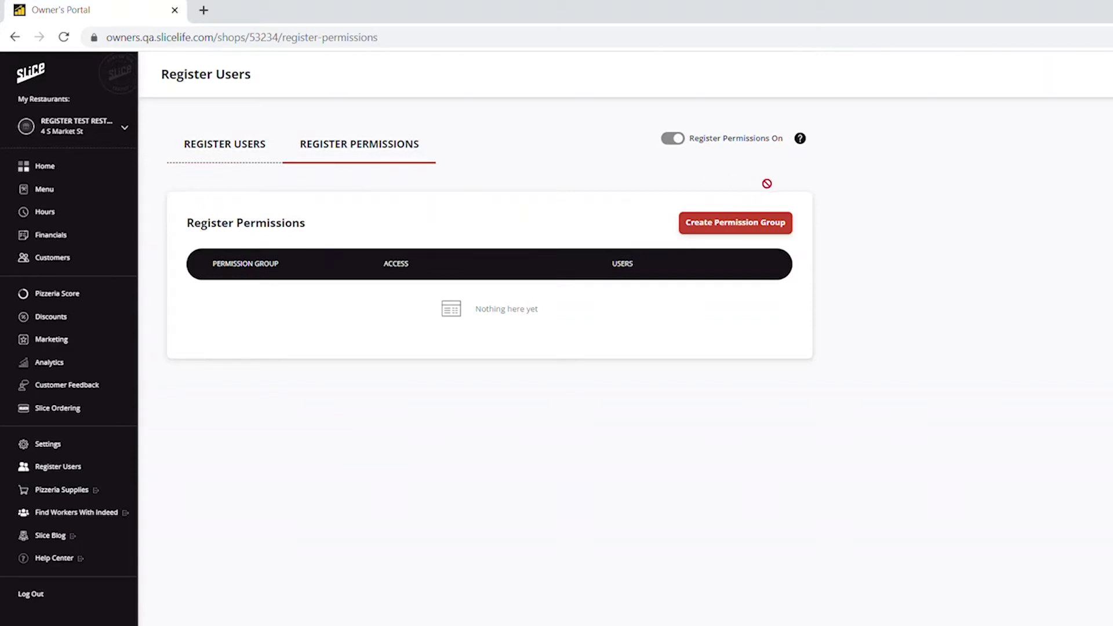
Save a Manager-template group without Add discount, Add pay in, Start cash drawer, or Line item clear before send
click(770, 226)
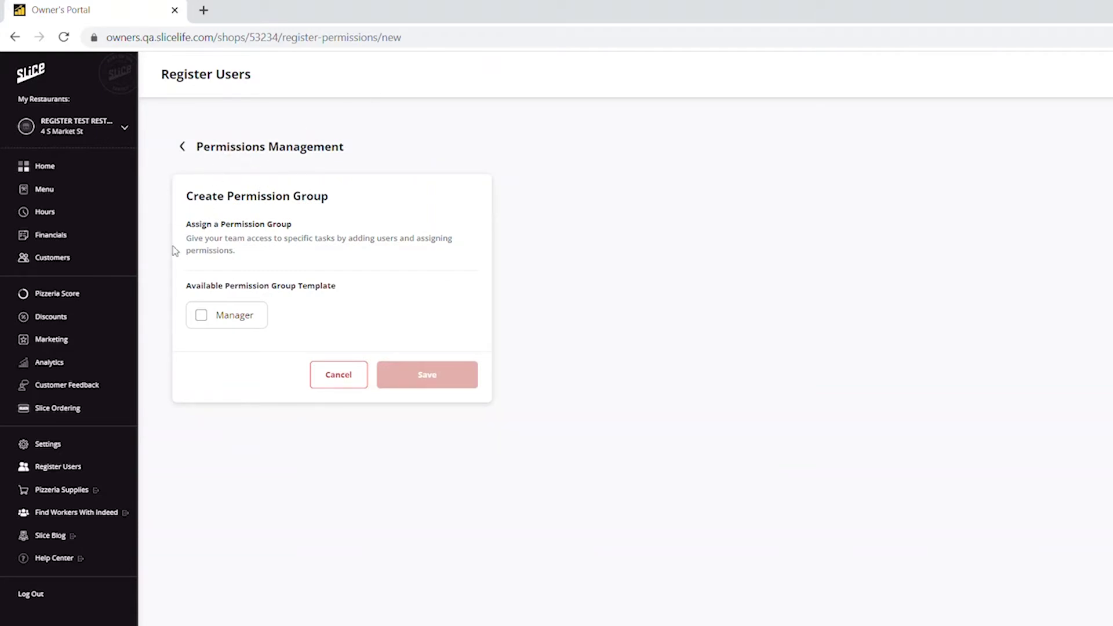
click(210, 319)
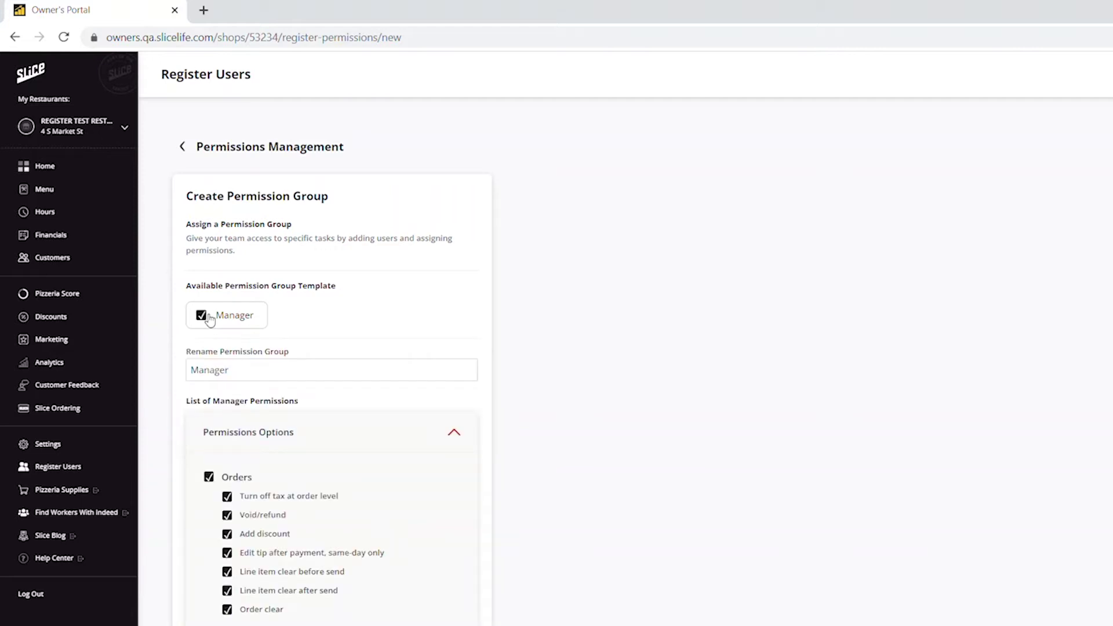
scroll(559, 391, down, 2)
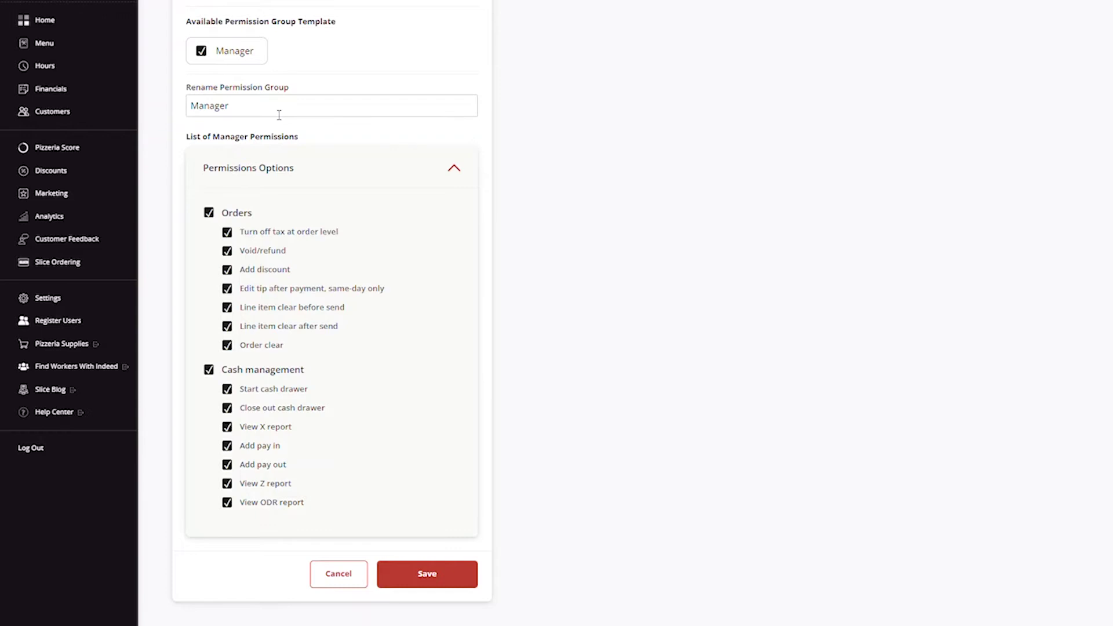
click(227, 270)
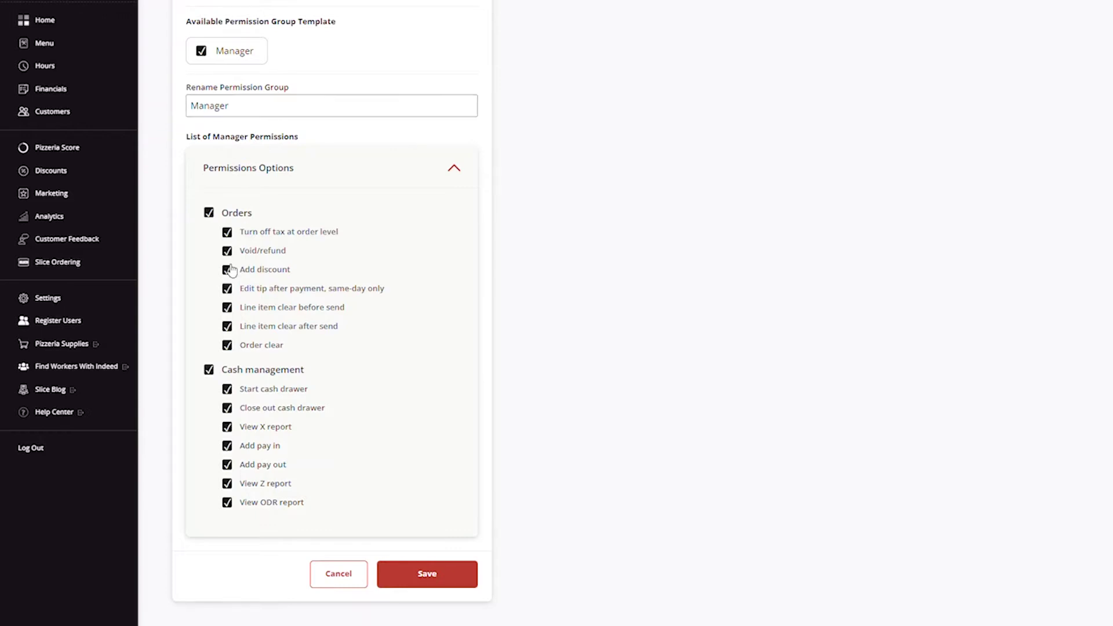
click(227, 445)
click(228, 389)
click(227, 307)
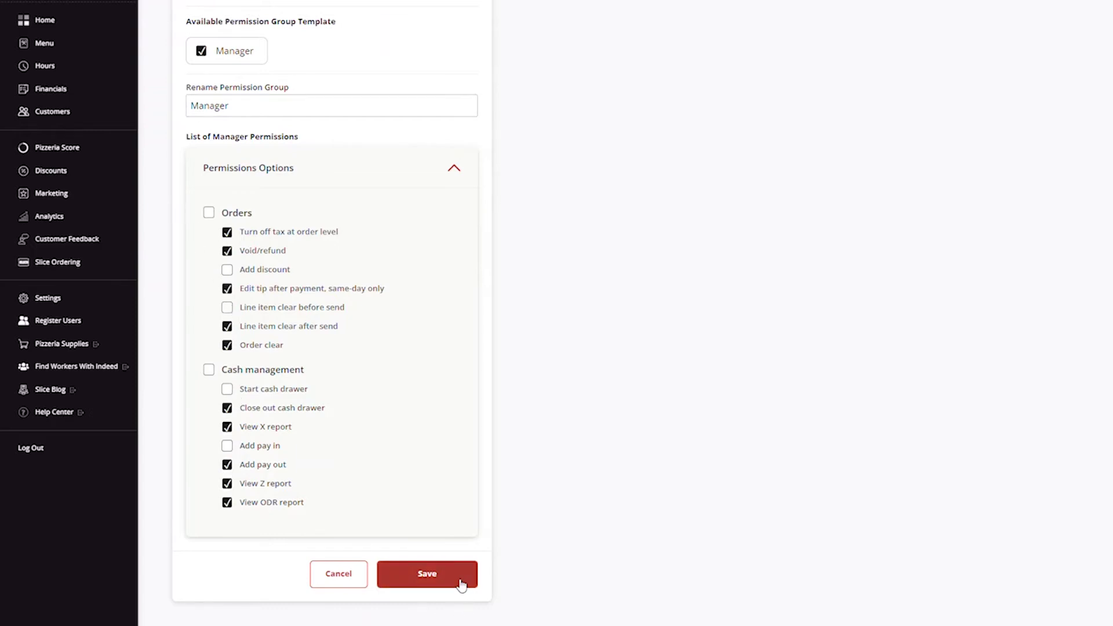
click(462, 583)
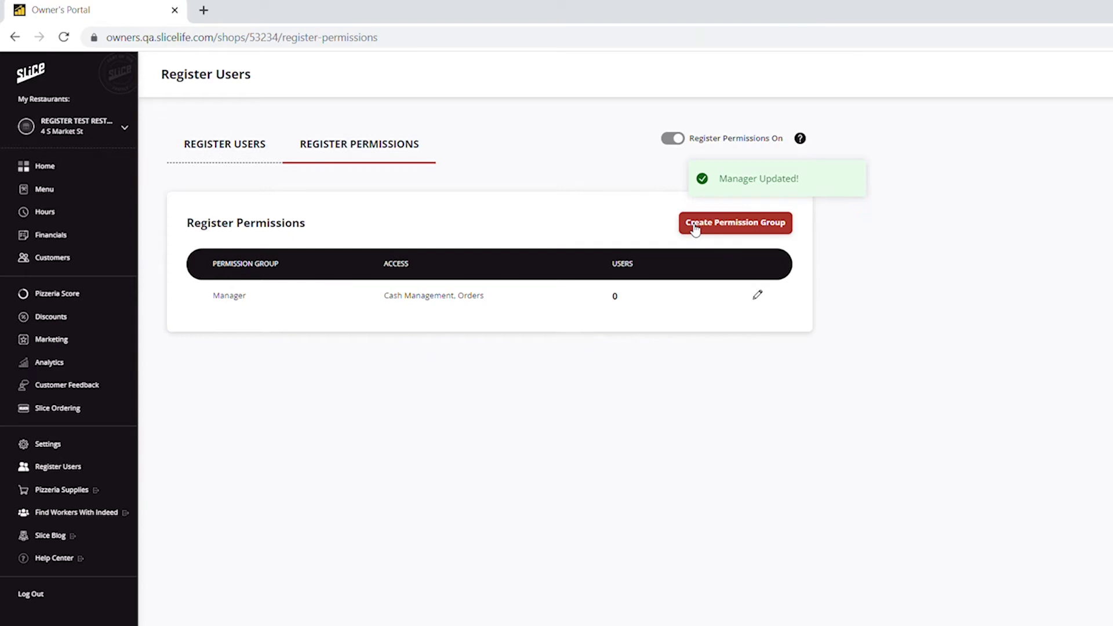
Create 'Limited Access Group 1' from the Manager template with all Orders permissions removed
click(695, 230)
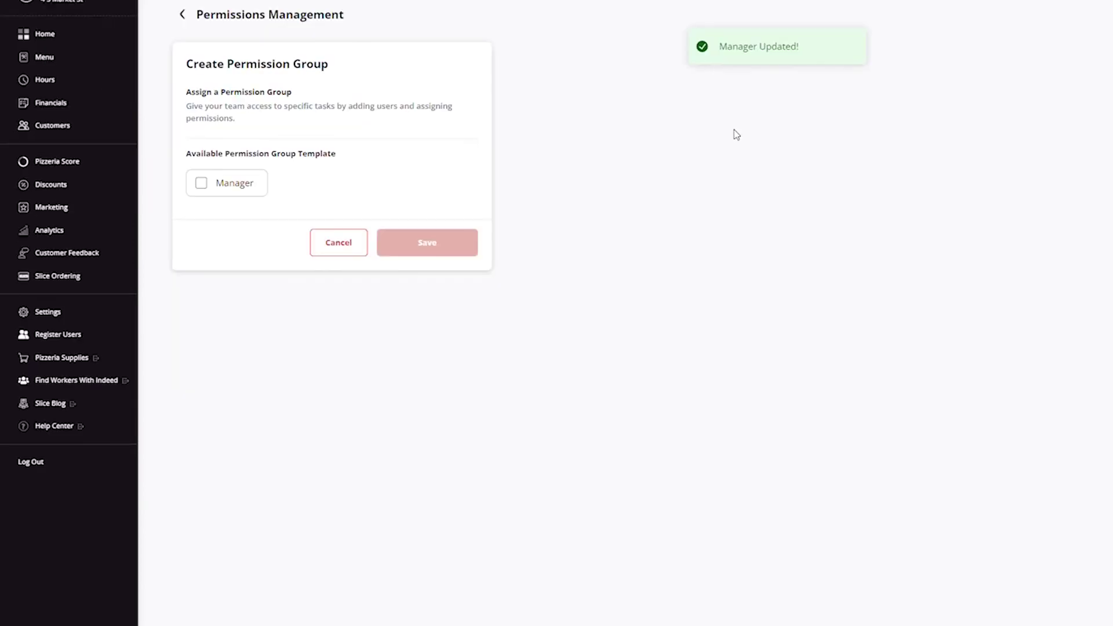
click(203, 184)
drag(255, 240, 140, 233)
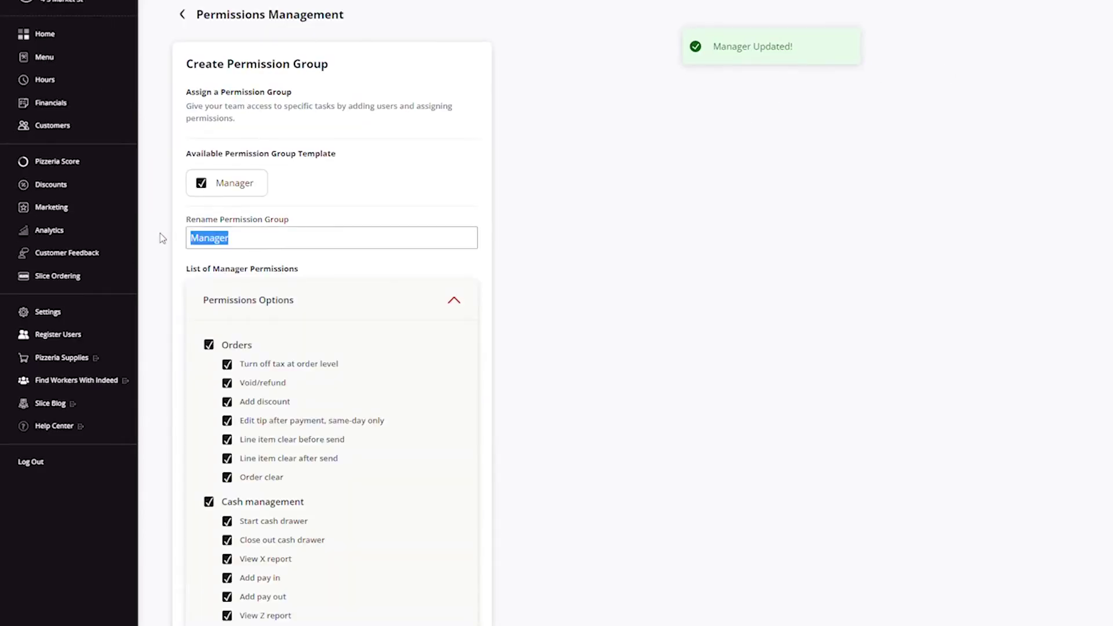
text(Limited Access Group 1)
click(209, 345)
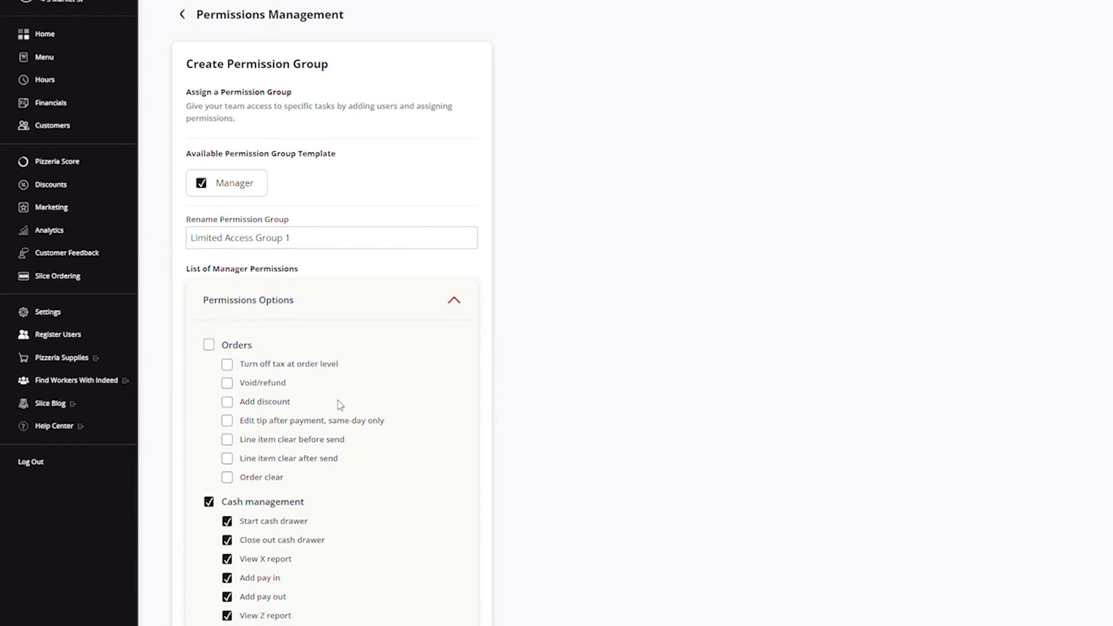
scroll(340, 404, down, 2)
click(420, 590)
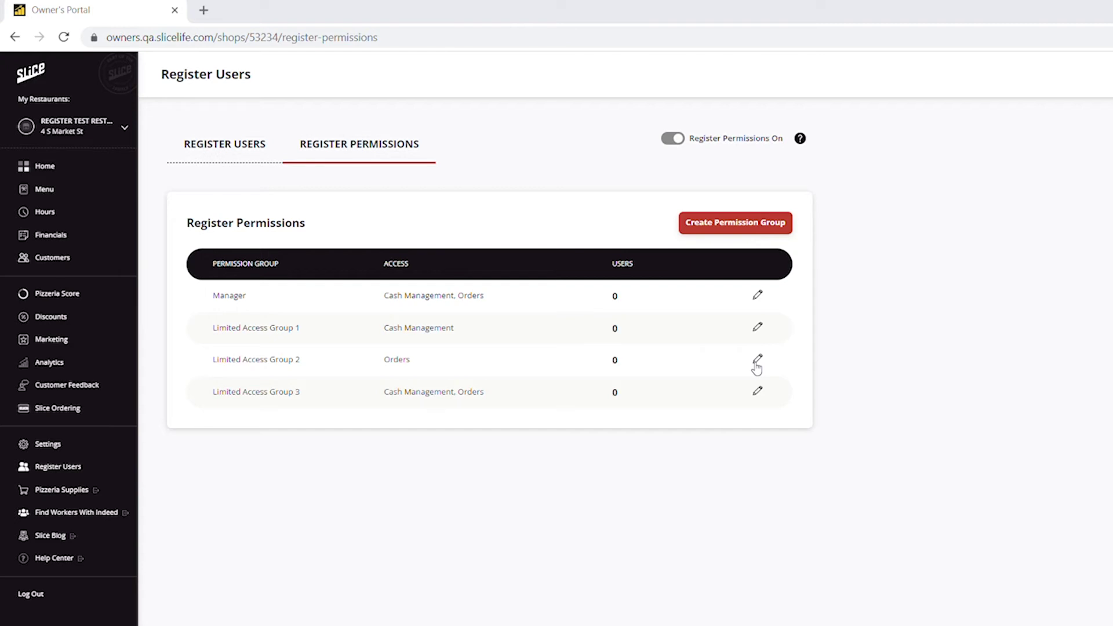
Edit Limited Access Group 3 and save it
click(757, 391)
scroll(296, 591, down, 2)
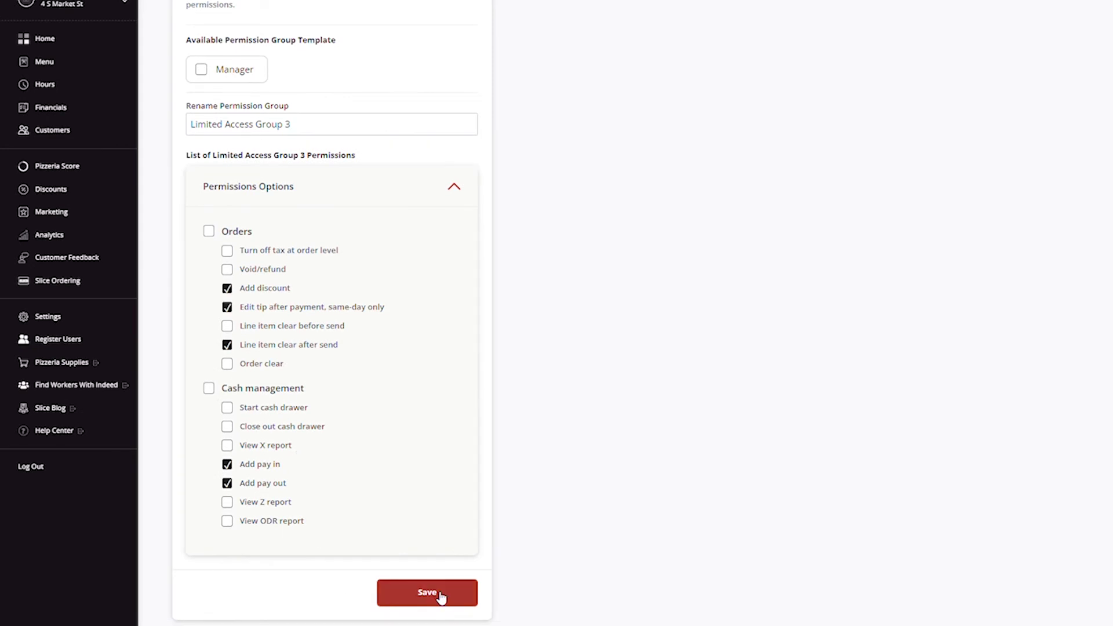
click(439, 595)
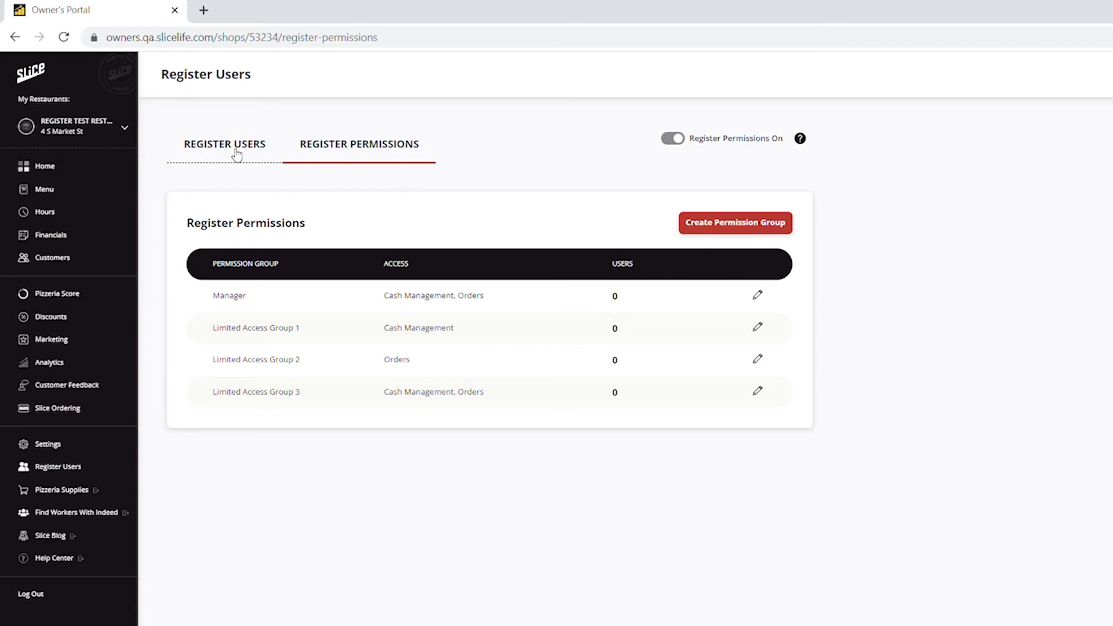
Start a new register user with the user's name, in Manager and Limited Access Group 3
click(236, 154)
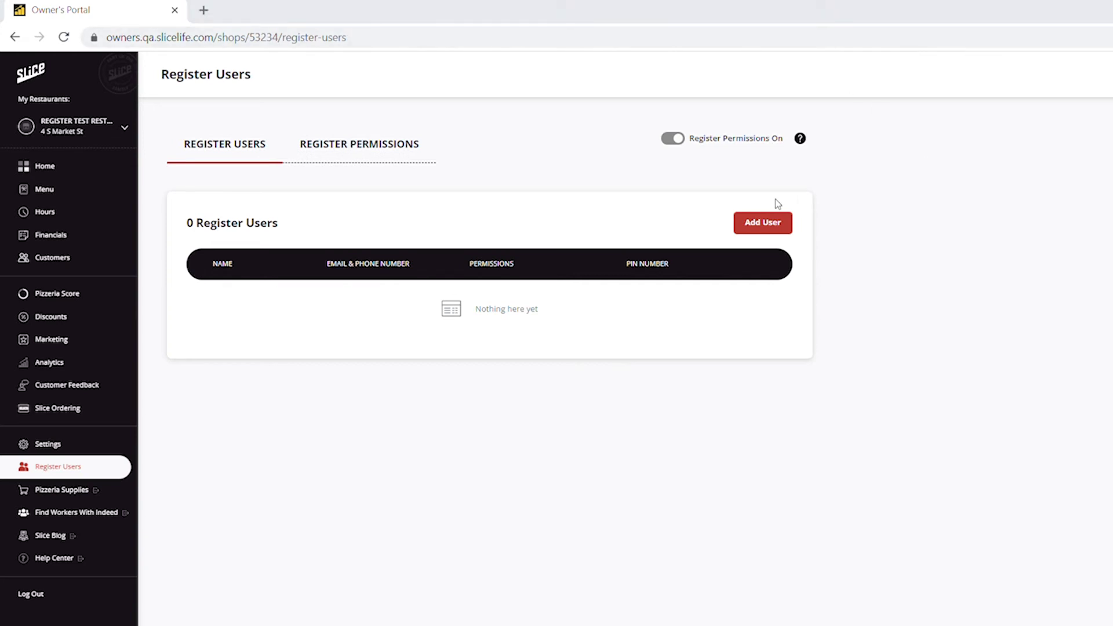
click(771, 226)
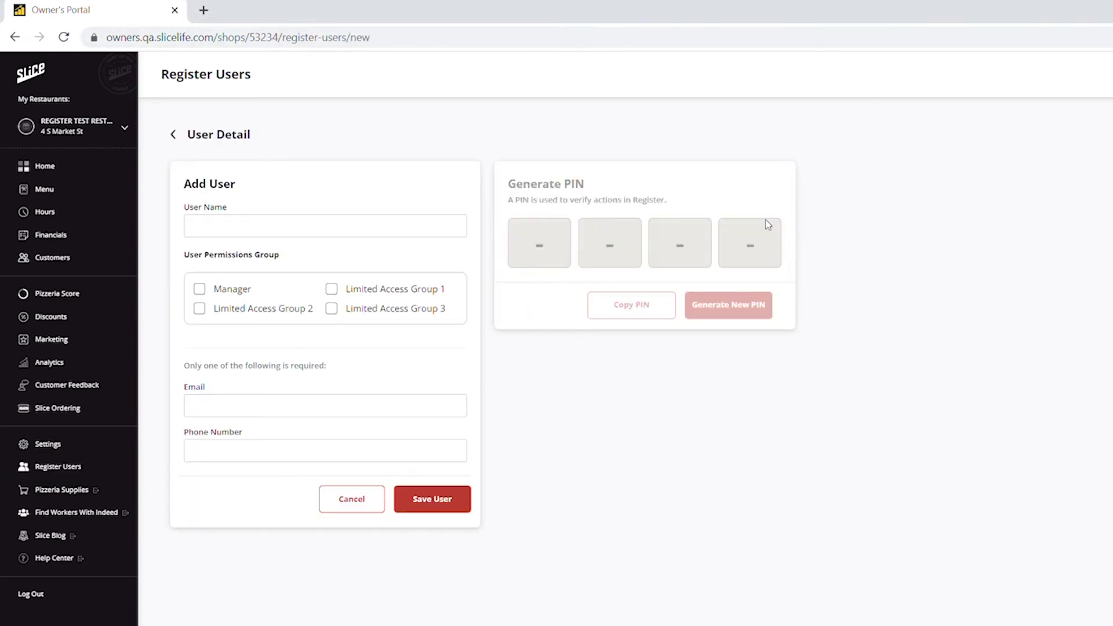
click(299, 223)
text(Jane Do)
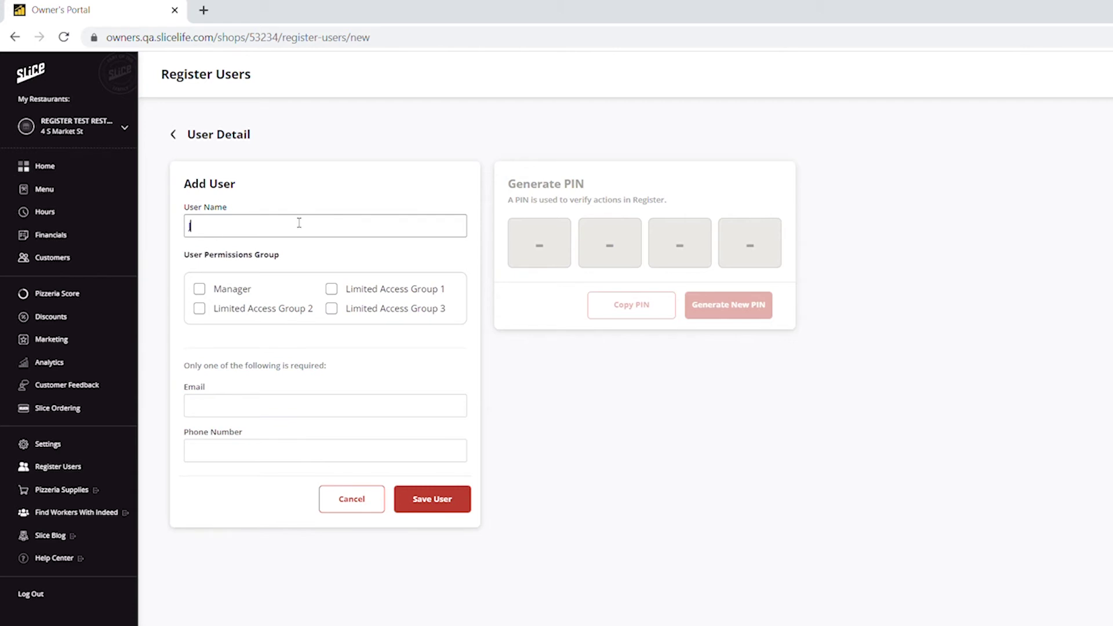
text(ugh)
click(200, 289)
click(334, 309)
Fill in the user's e-mail and phone number, then save the user
click(206, 411)
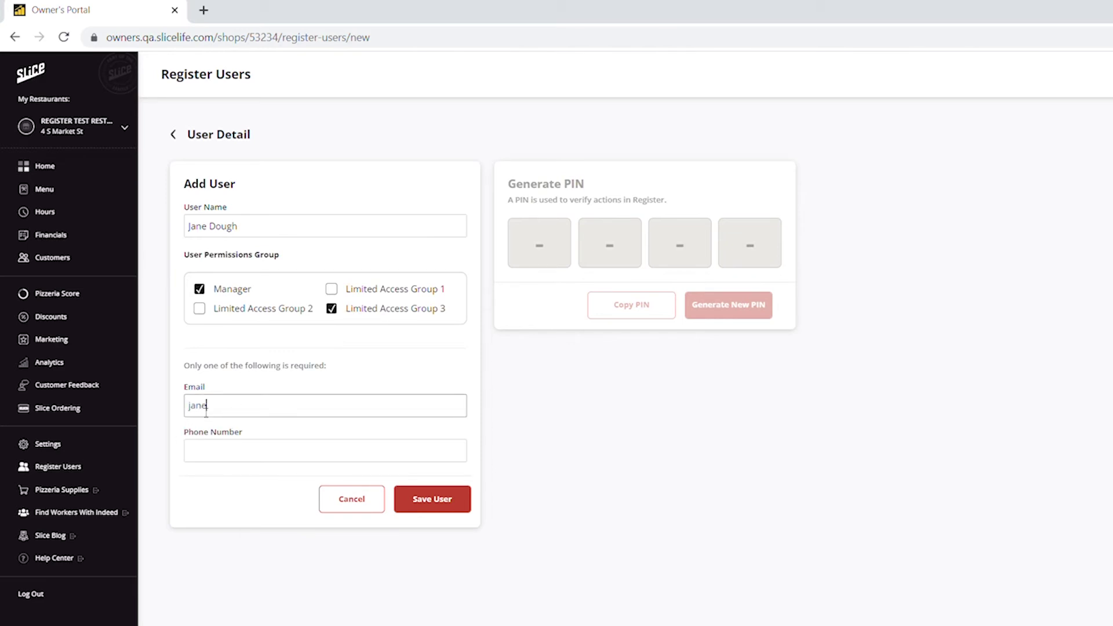
click(209, 461)
text((202) 555-0140)
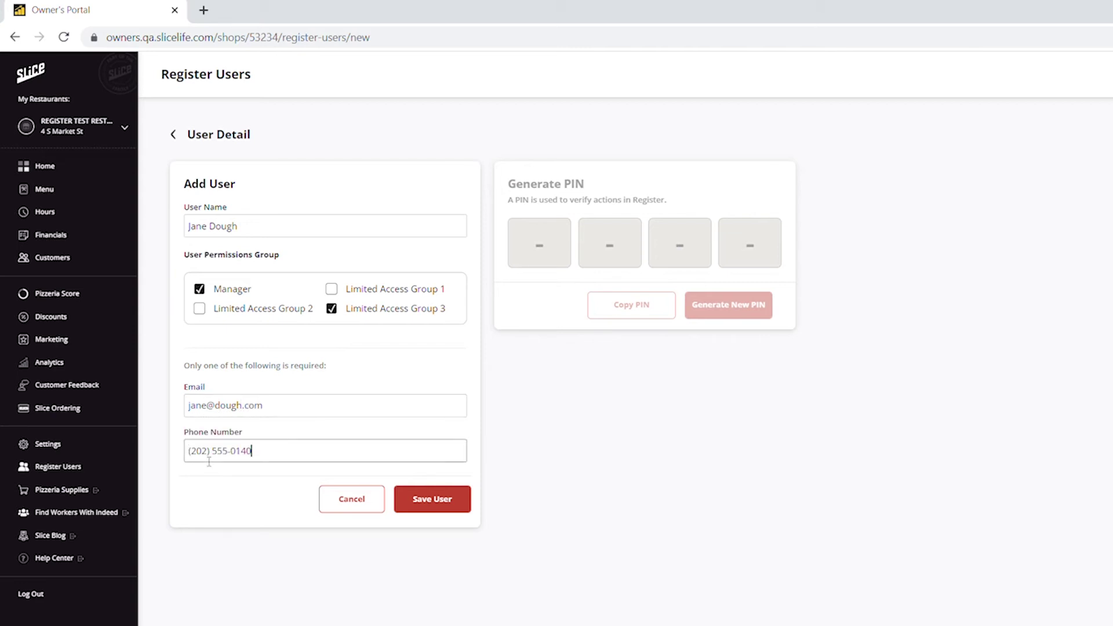
click(435, 504)
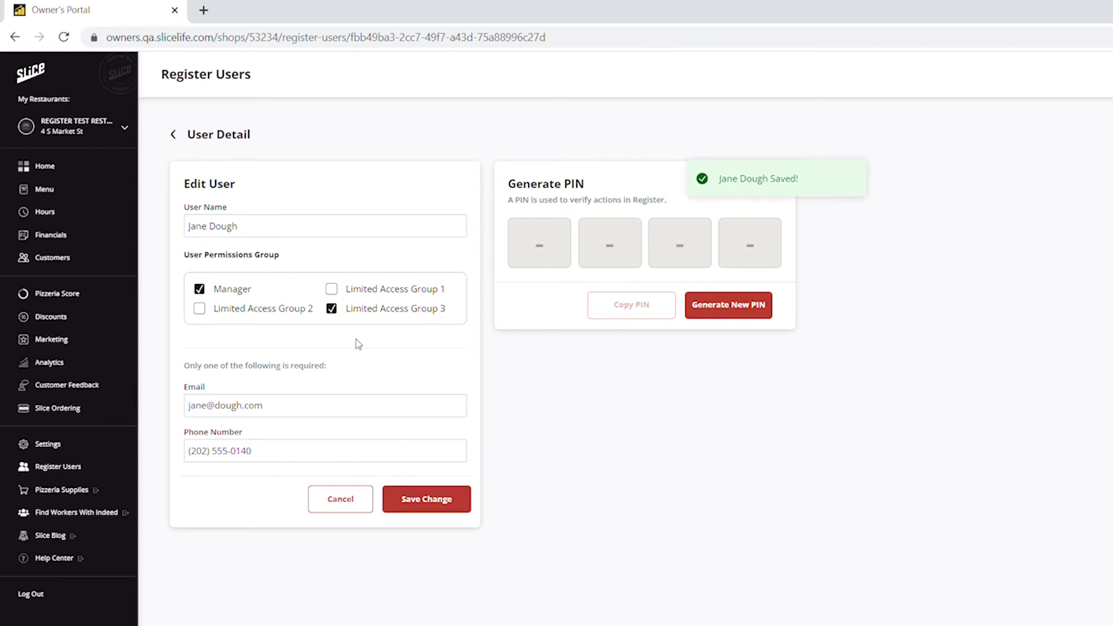
Move the user from Limited Access Group 3 to Groups 1 and 2 and save
click(335, 310)
click(332, 290)
click(202, 311)
click(446, 501)
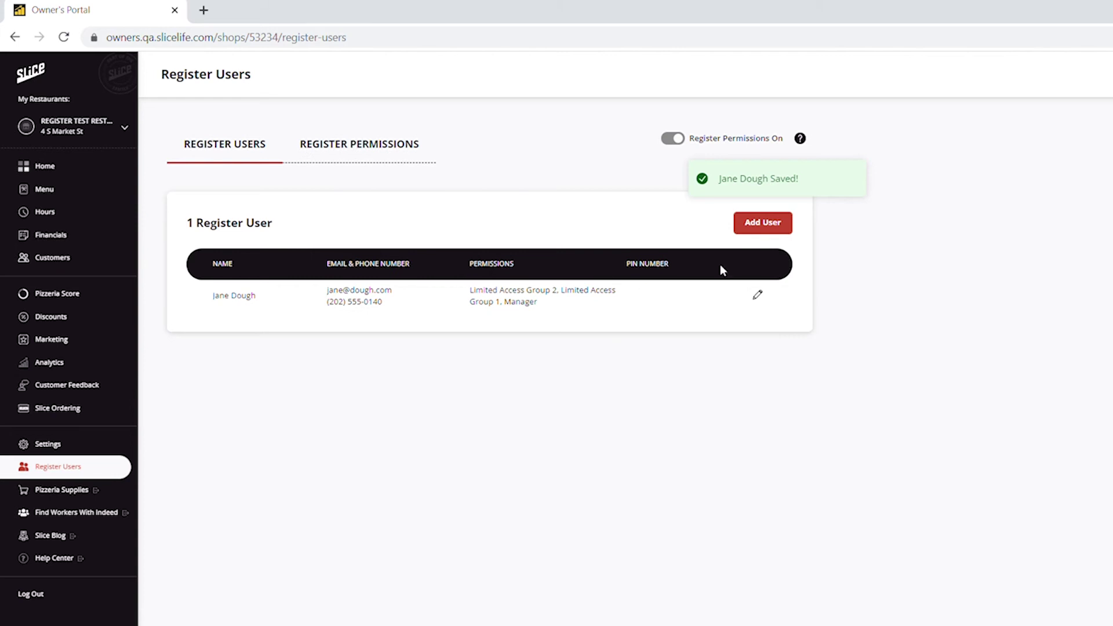
Generate a new PIN for the user and save it
click(758, 295)
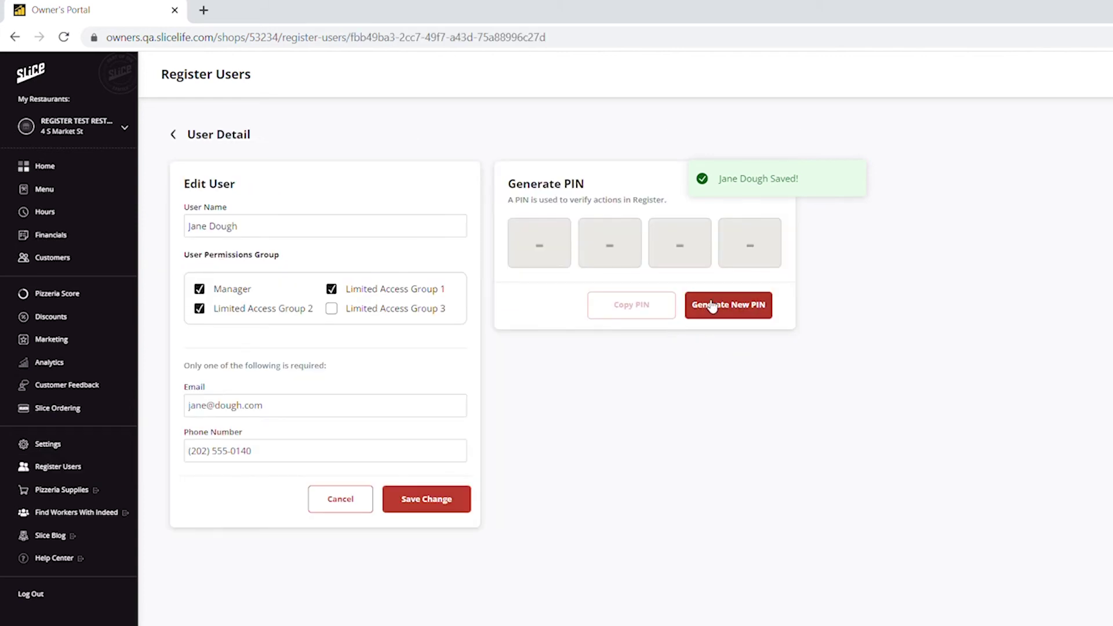
click(712, 306)
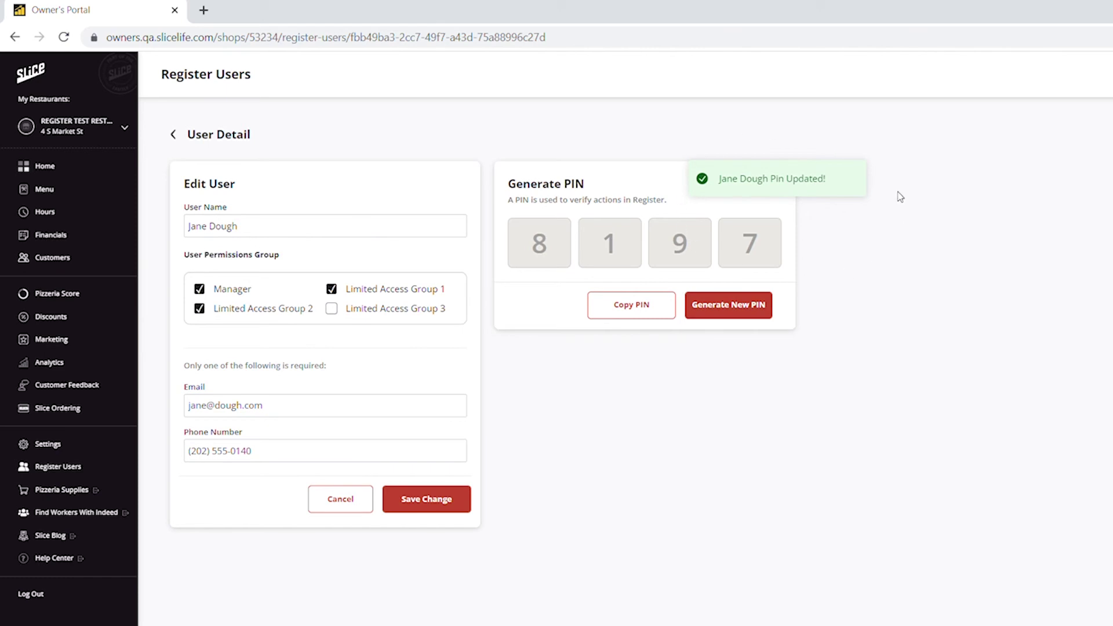
click(450, 506)
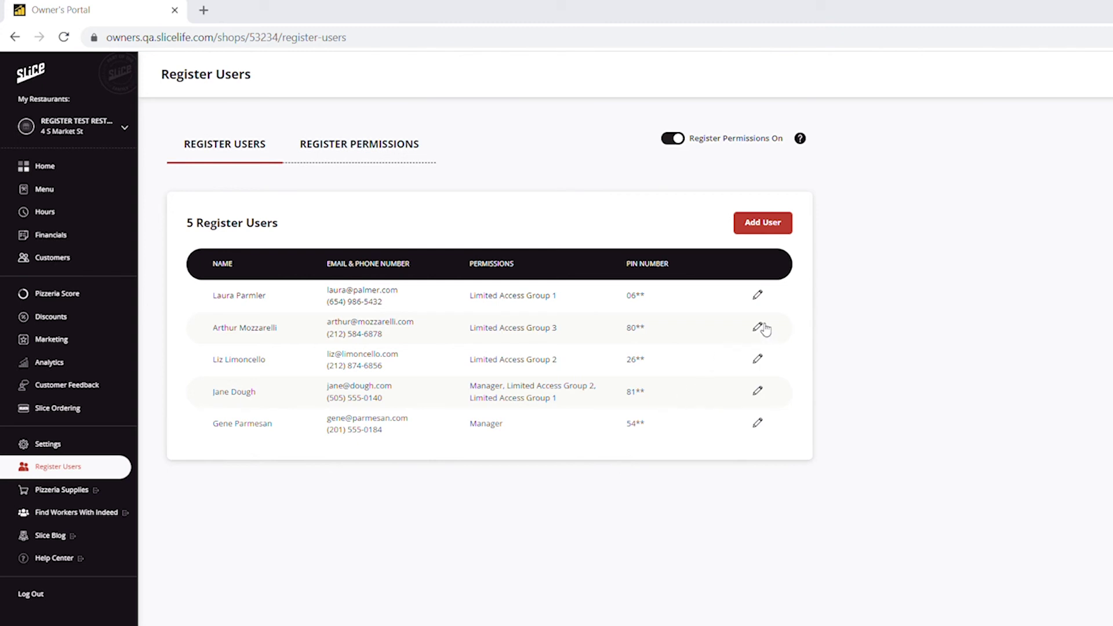
Change the Group 3 user's phone's last digit to 8, add Manager, regenerate the PIN, and save
click(759, 326)
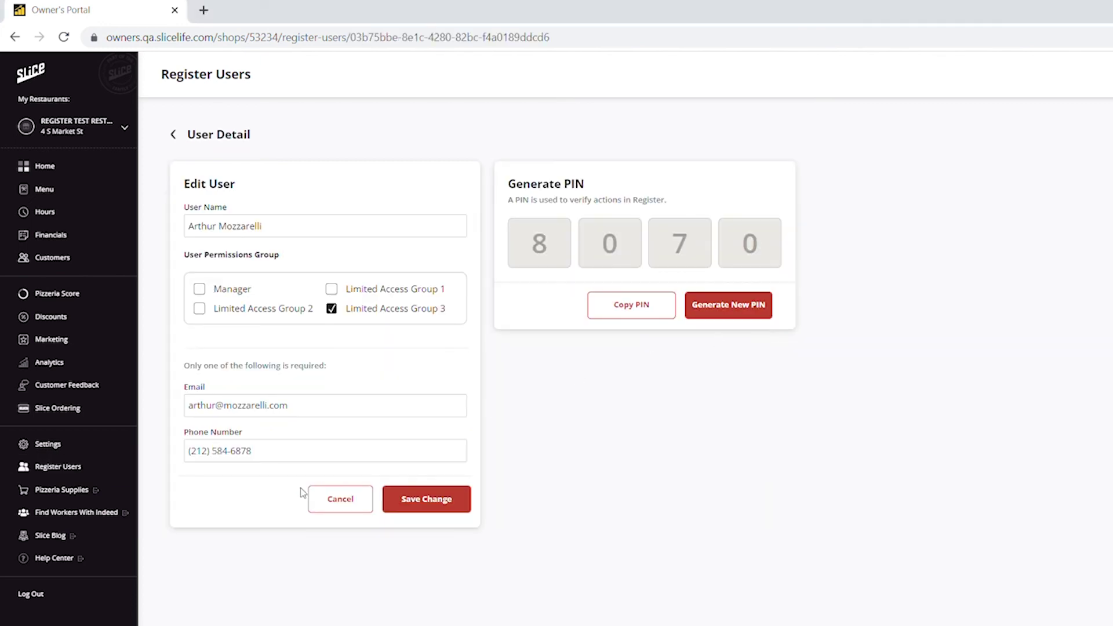
click(245, 450)
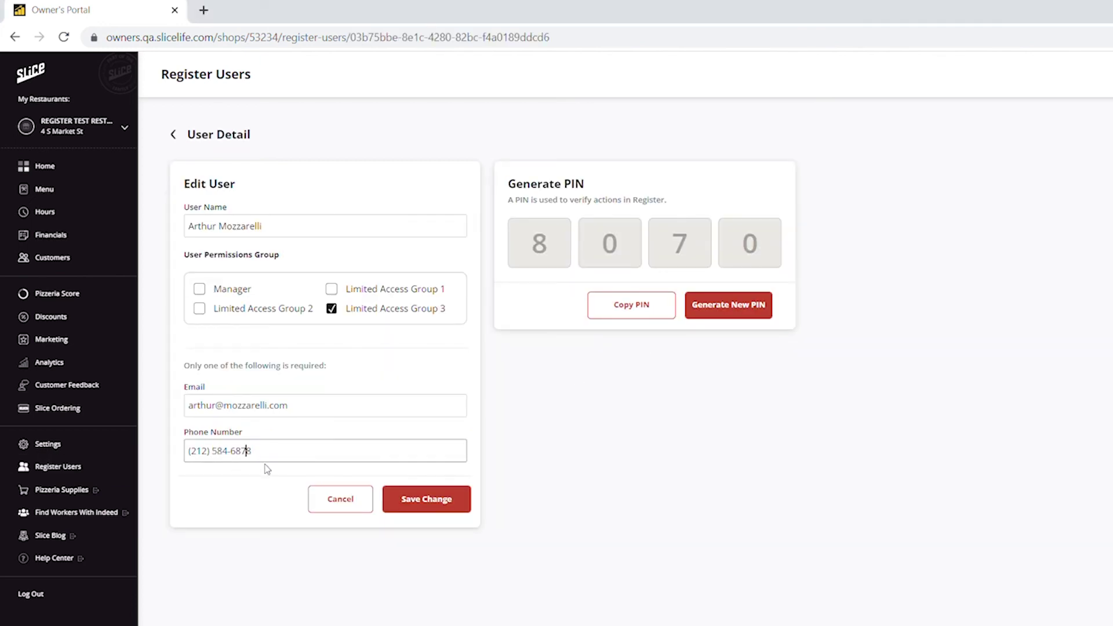
key(BackSpace)
text(8)
click(200, 289)
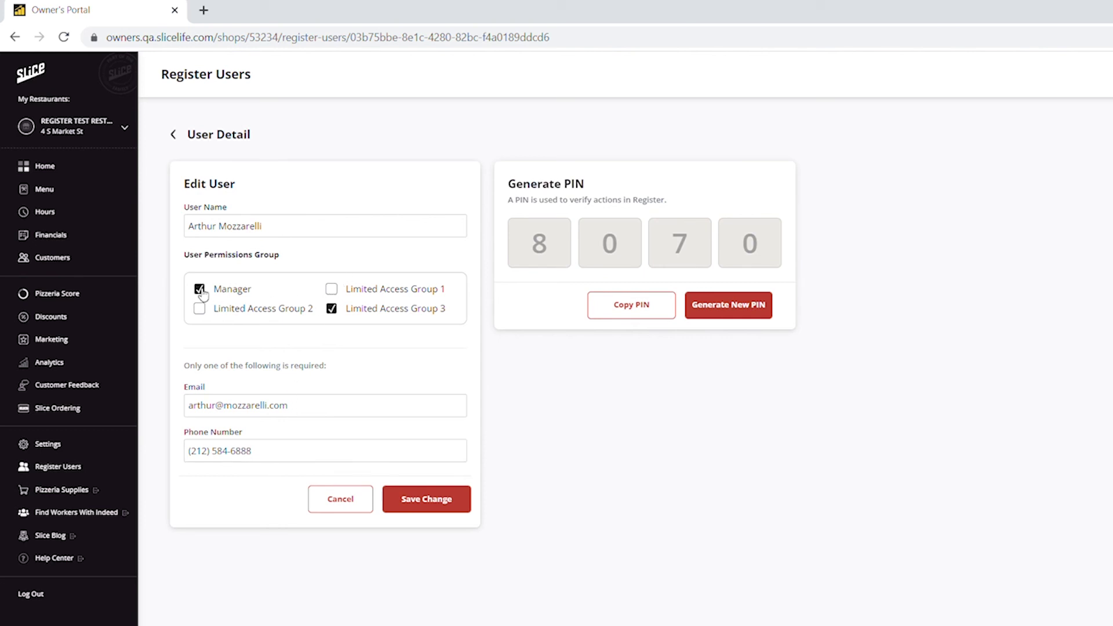
click(745, 314)
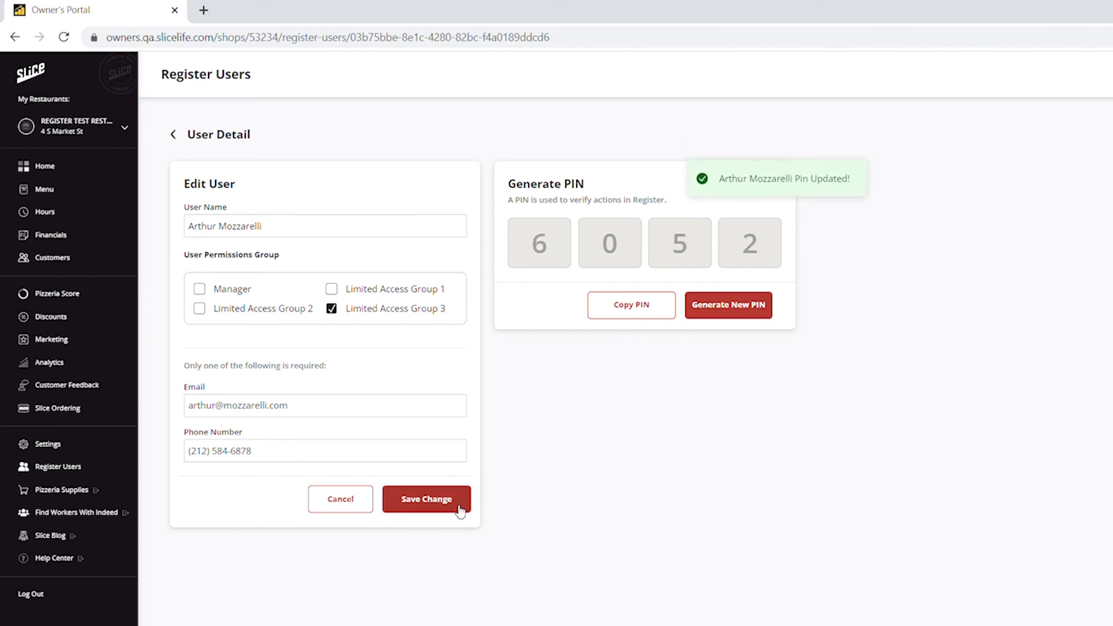
click(457, 507)
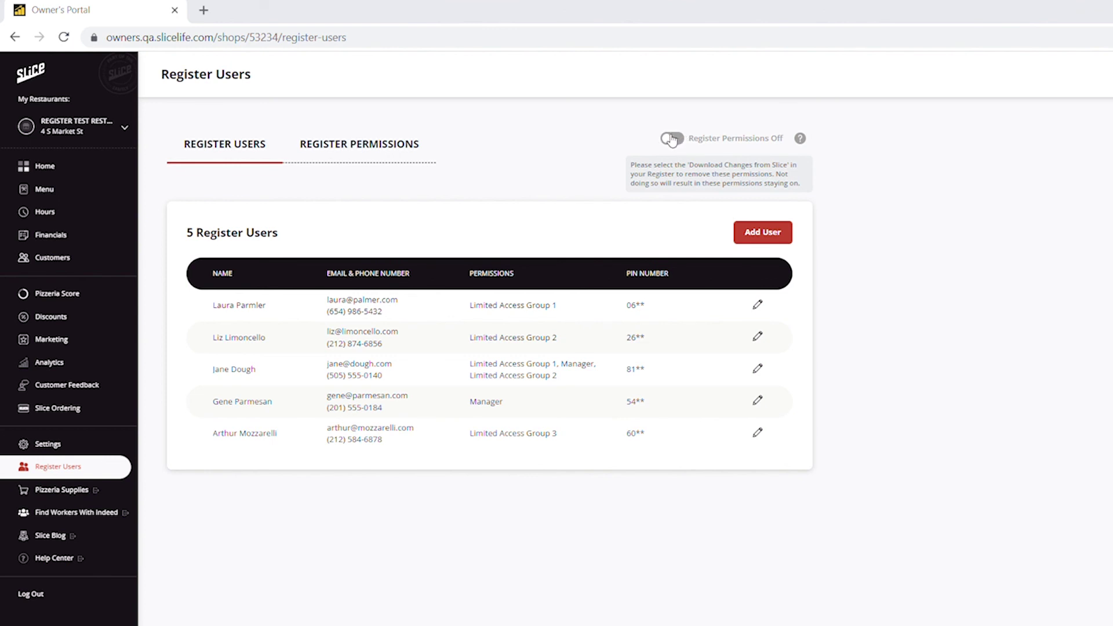
click(672, 139)
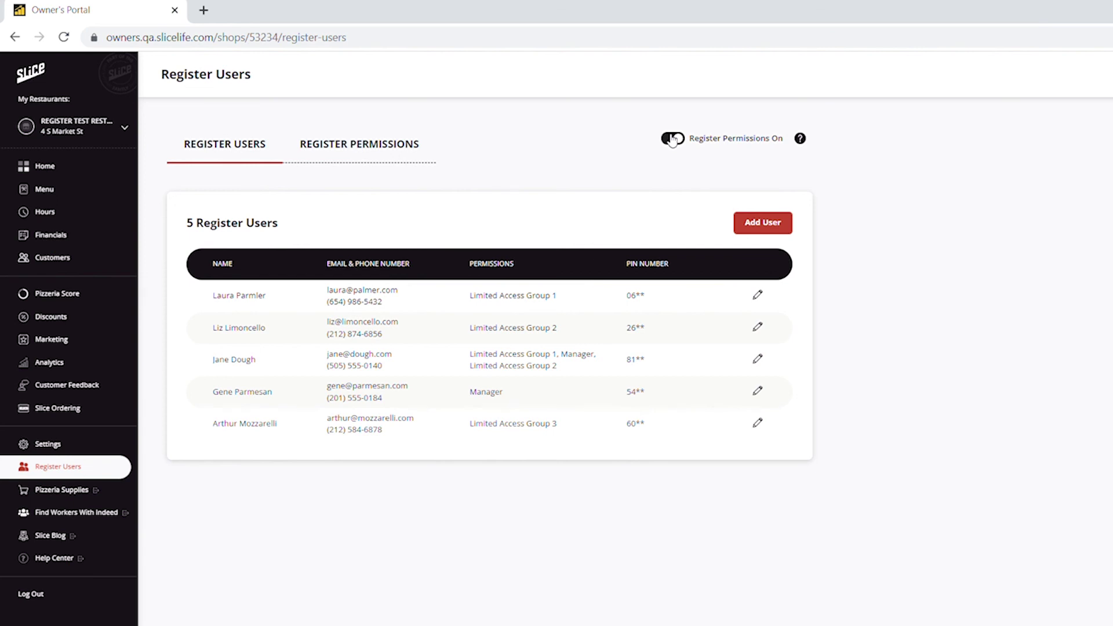
click(672, 139)
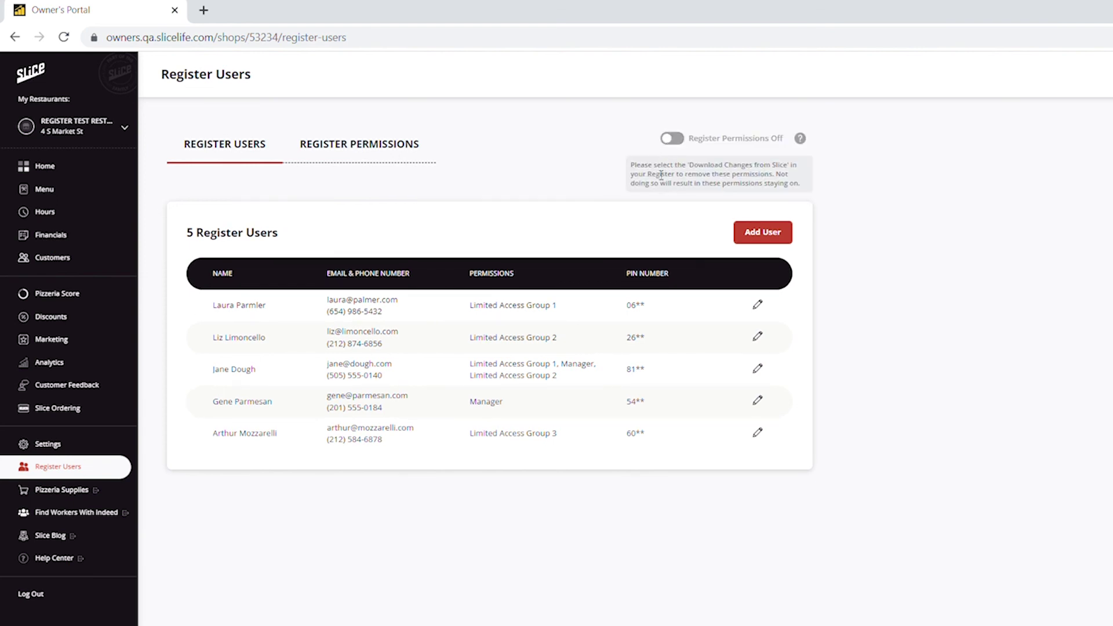